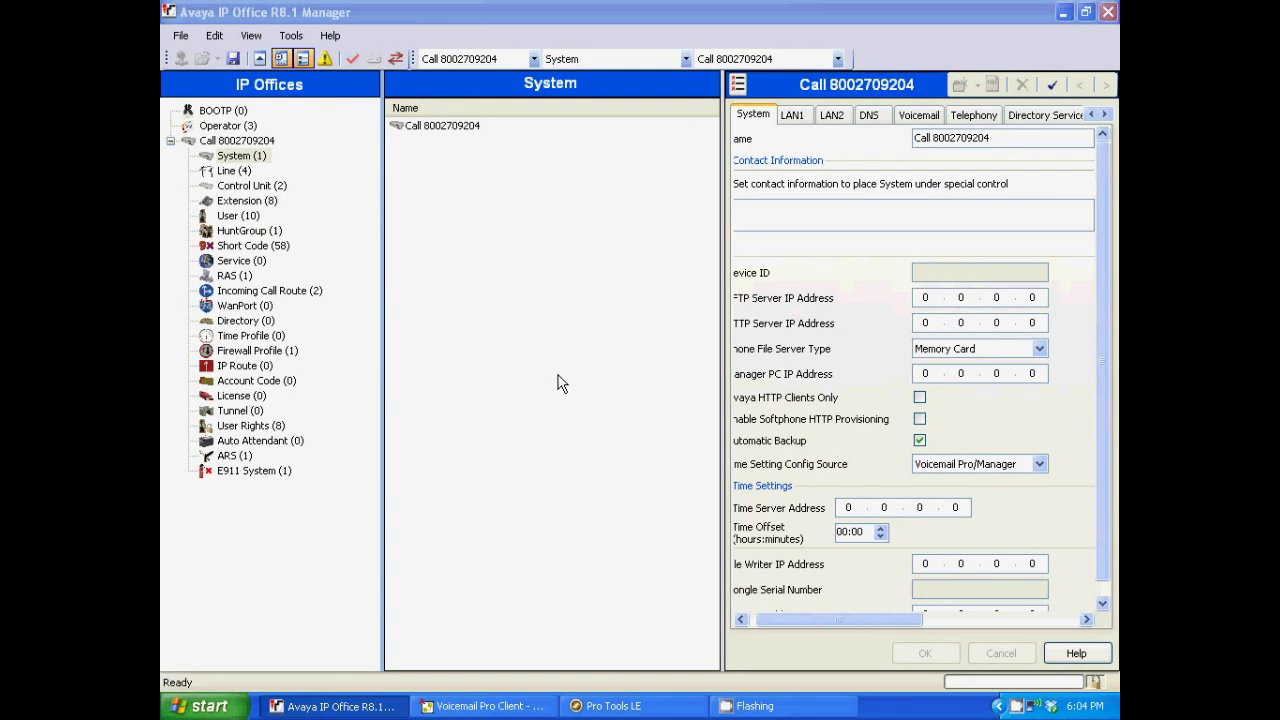
# Show the Short Code list in the IP Offices tree.
pyautogui.click(252, 249)
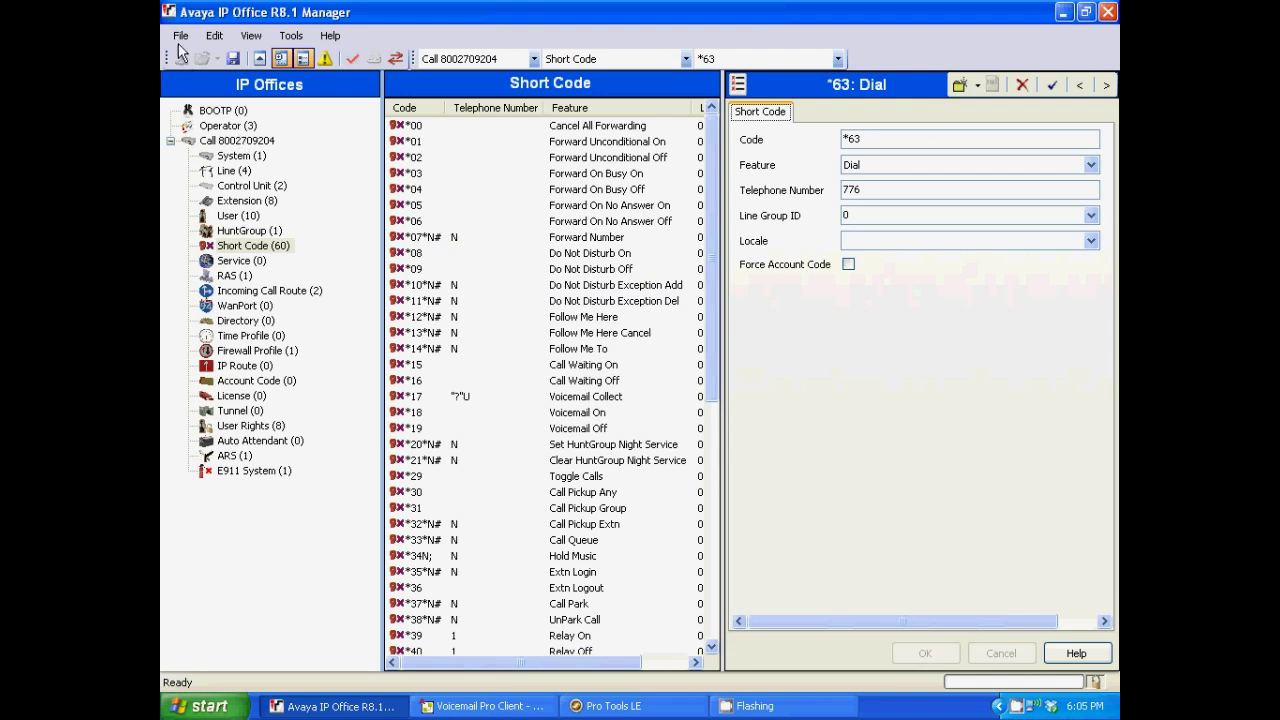
# Bring up the File menu to save the *63 short code configuration.
pyautogui.click(181, 38)
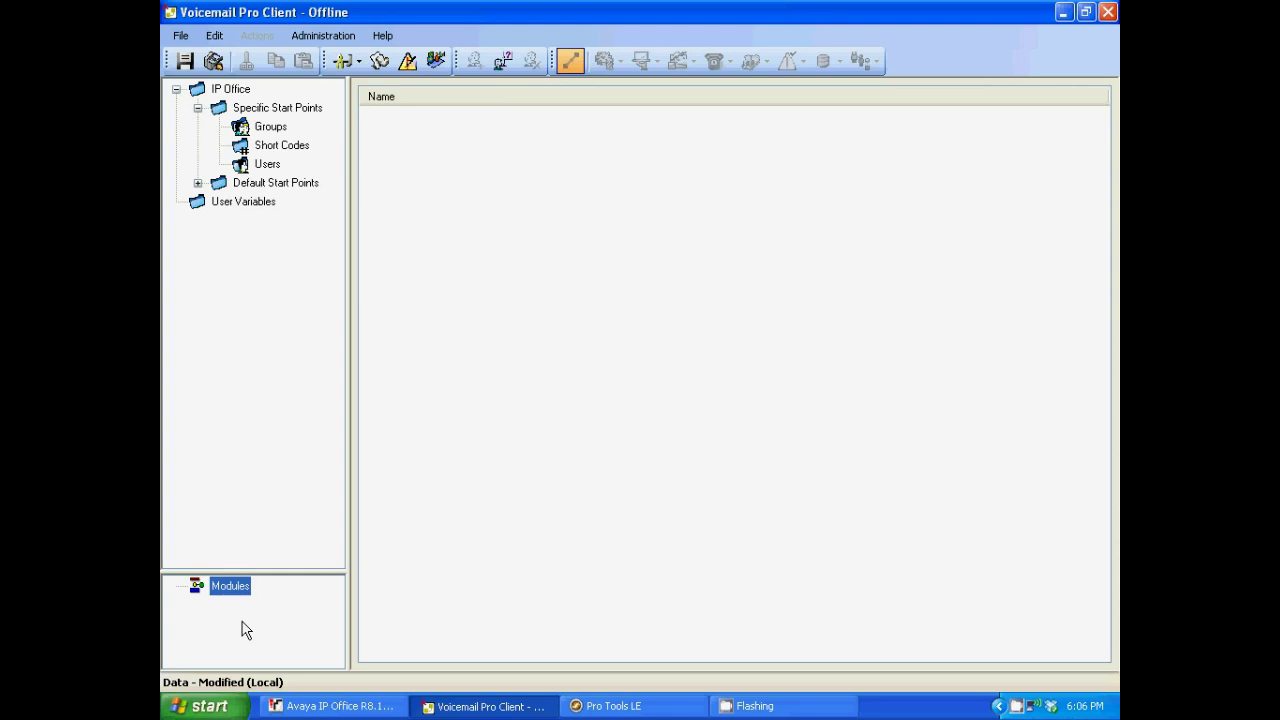
# Add a new module under Modules named 'Conference Bridge'.
pyautogui.rightClick(242, 594)
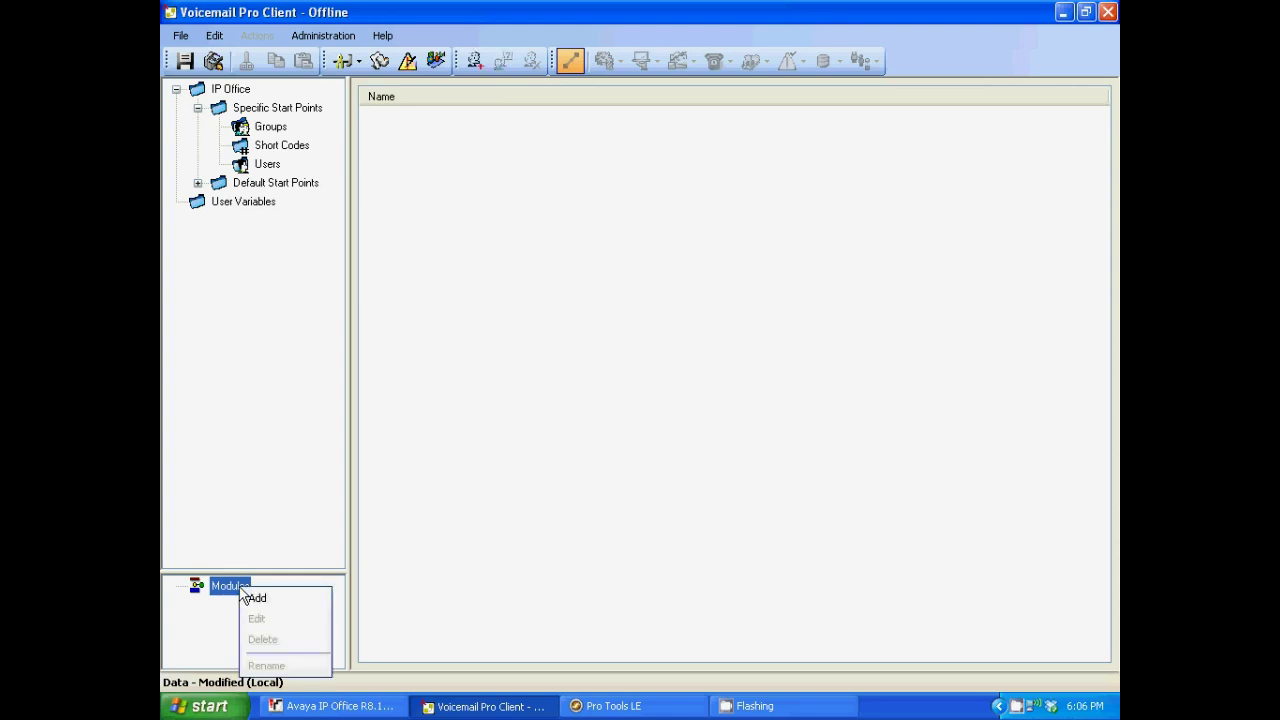
pyautogui.click(263, 597)
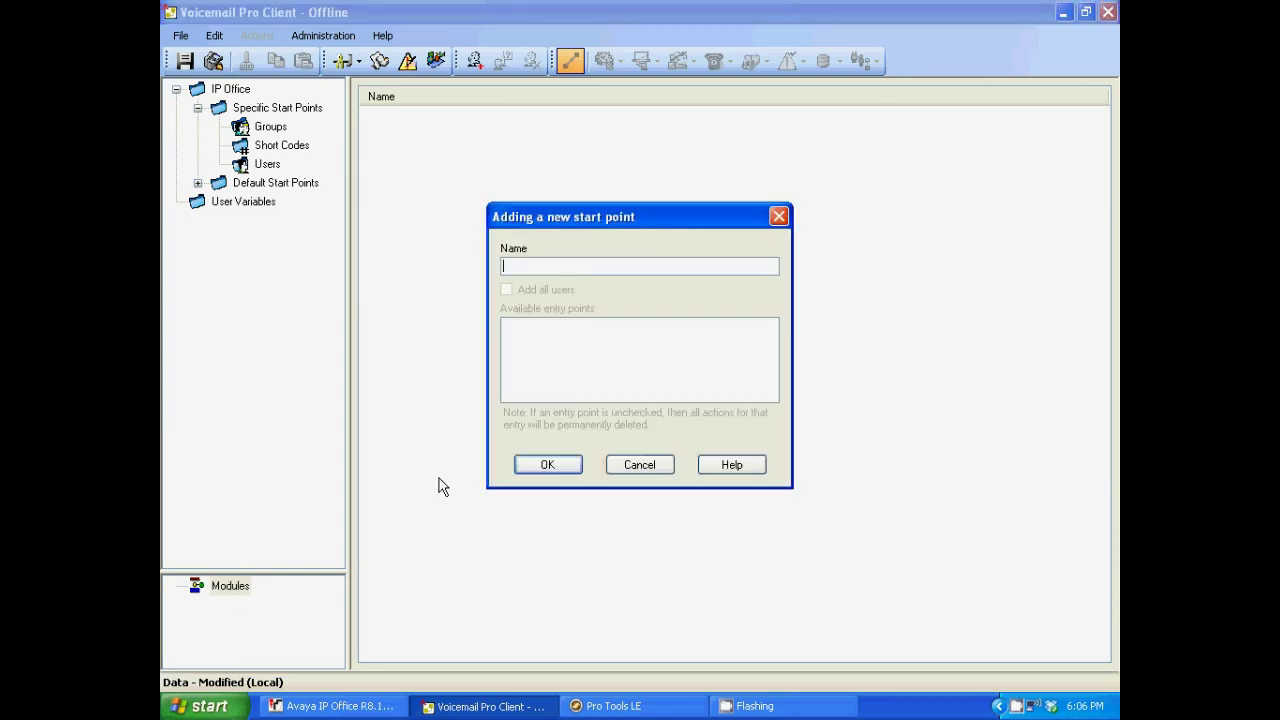
pyautogui.write('Conference Bridge')
pyautogui.click(554, 463)
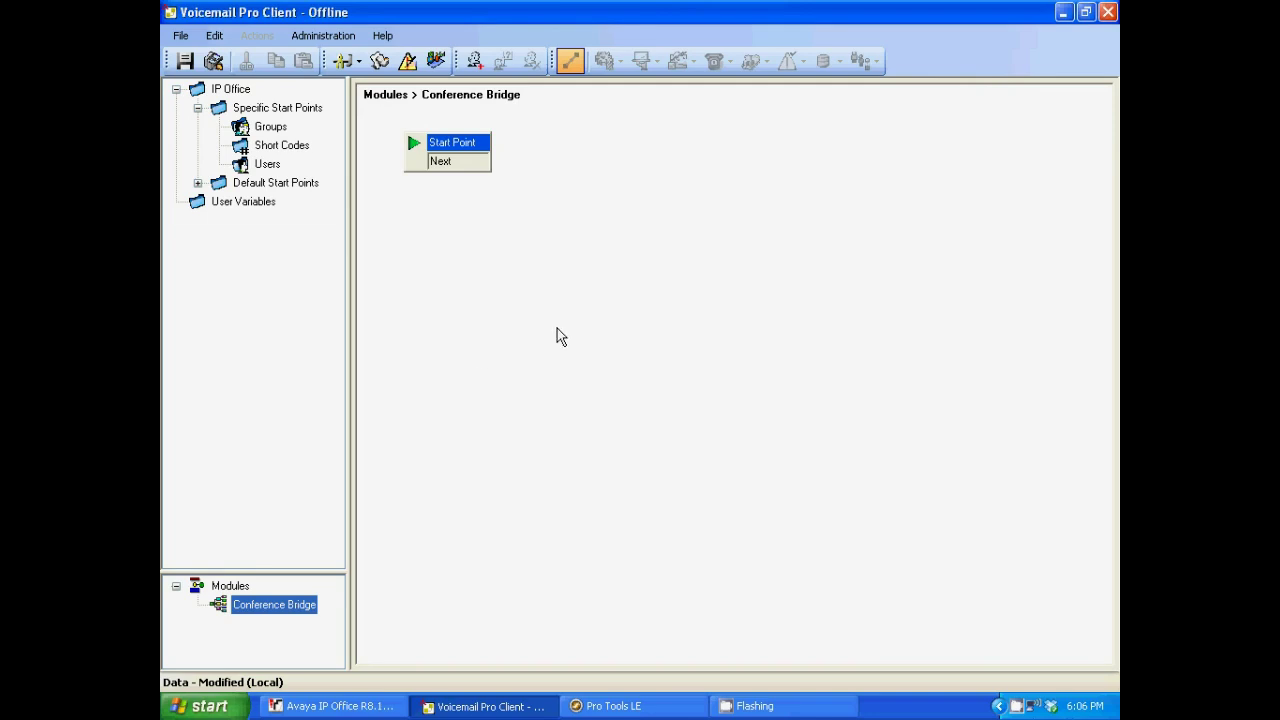
# Place a Transfer action on the module canvas and connect the Start Point's Next result to it.
pyautogui.click(658, 215)
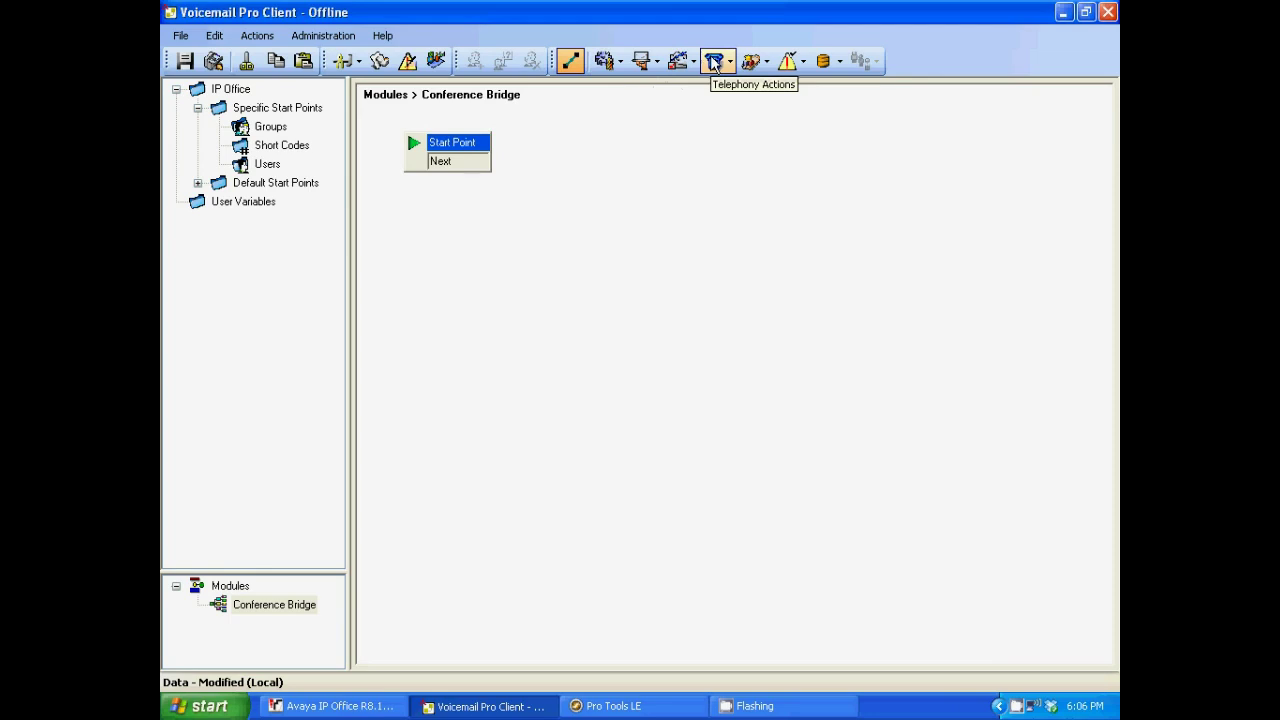
pyautogui.click(726, 63)
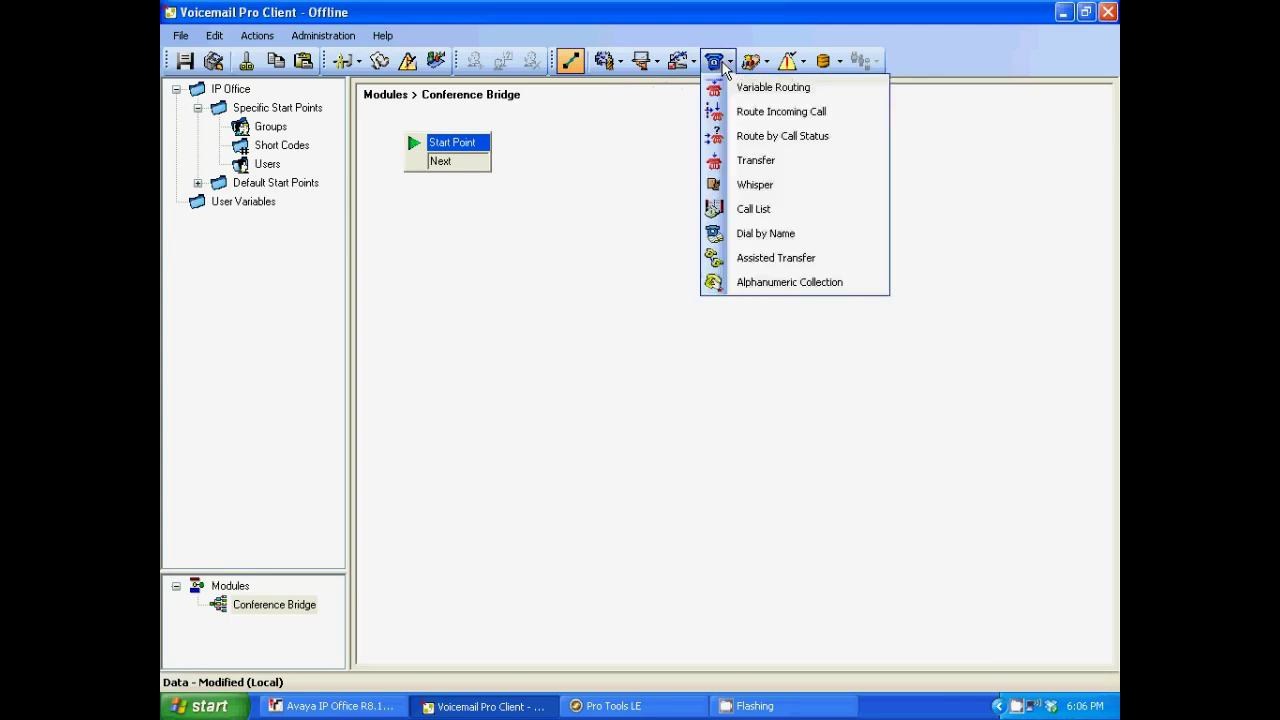
pyautogui.click(757, 164)
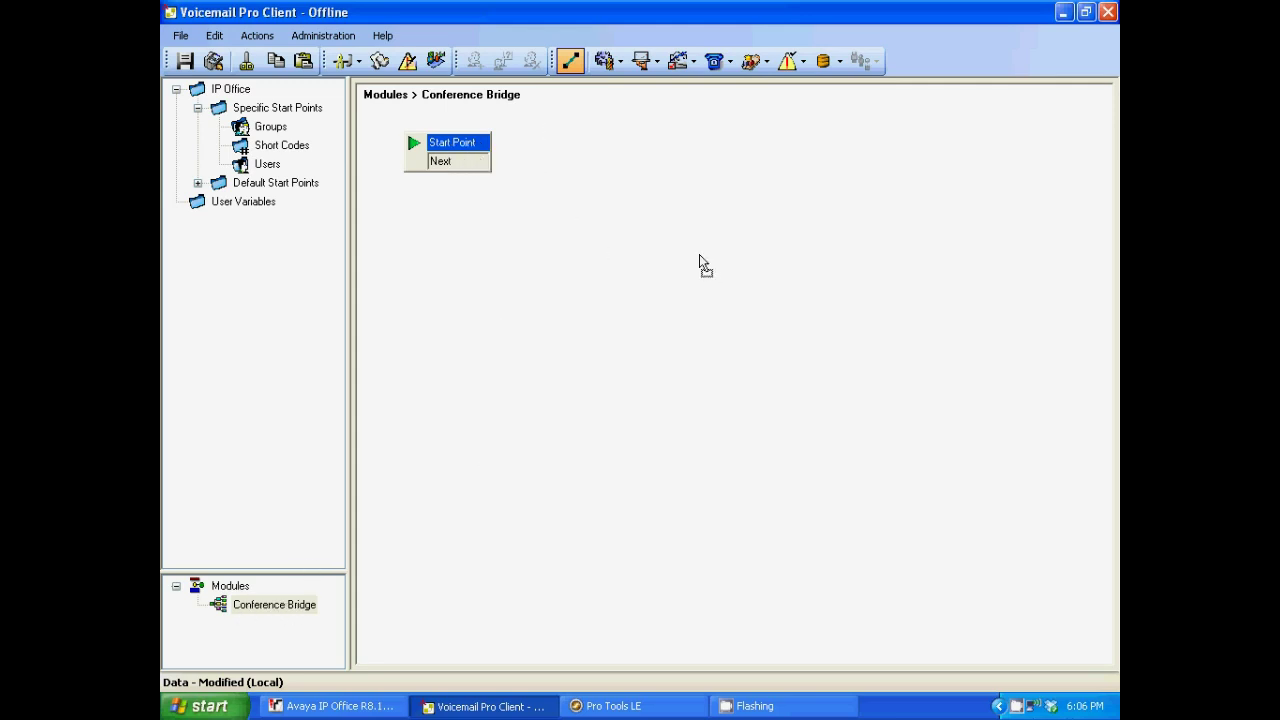
pyautogui.click(677, 236)
pyautogui.moveTo(485, 173); pyautogui.dragTo(620, 234)
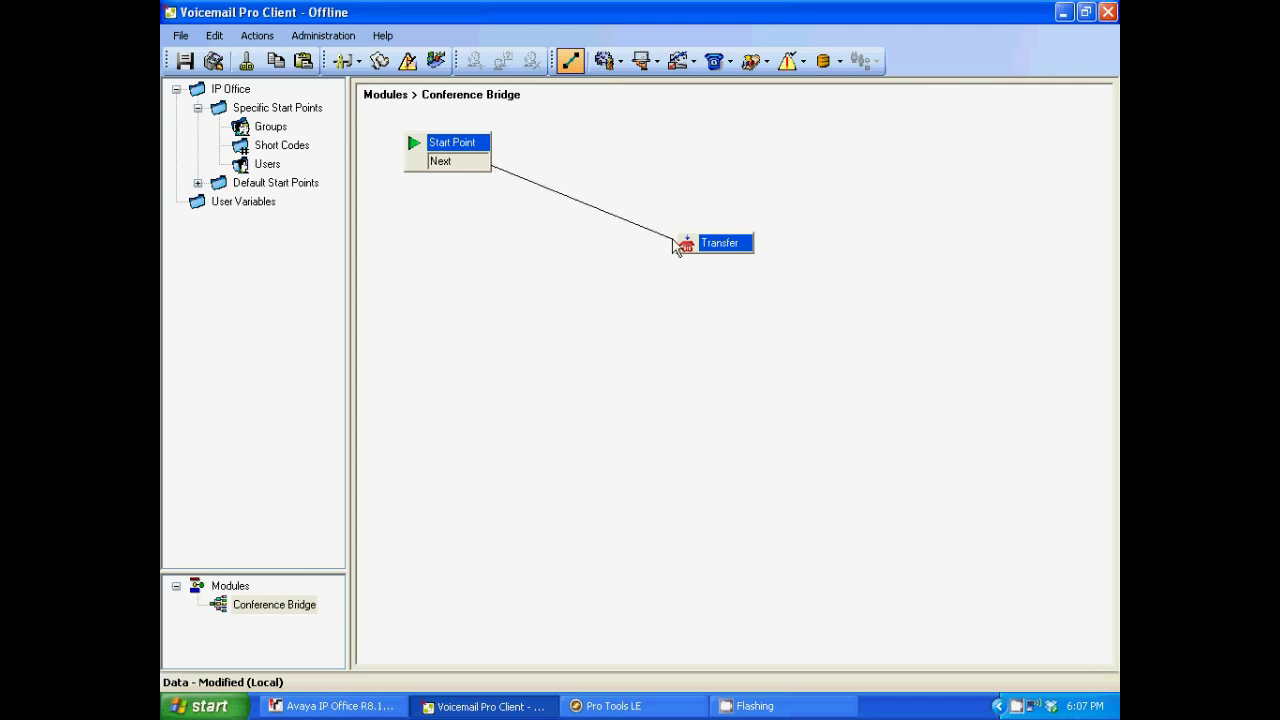
pyautogui.moveTo(674, 245); pyautogui.dragTo(686, 250)
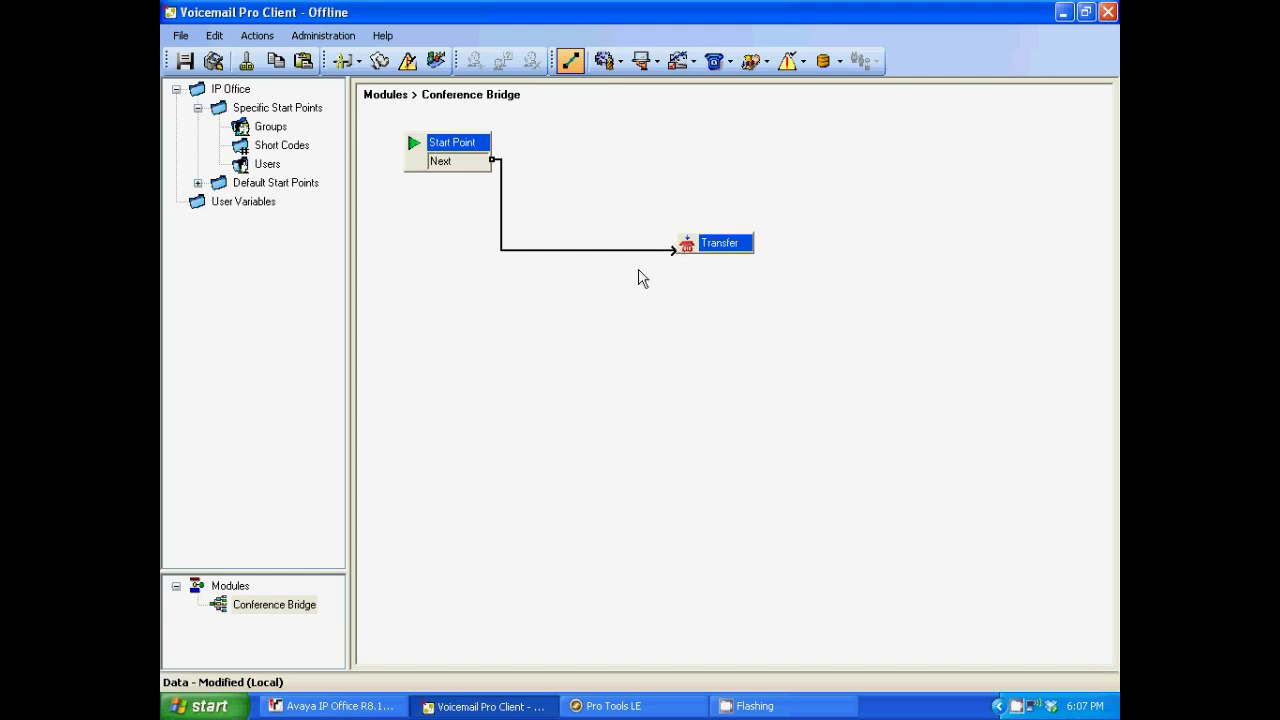
# Name the Transfer token 'Conference Bridge', set a PIN, and set destination 776.
pyautogui.doubleClick(727, 250)
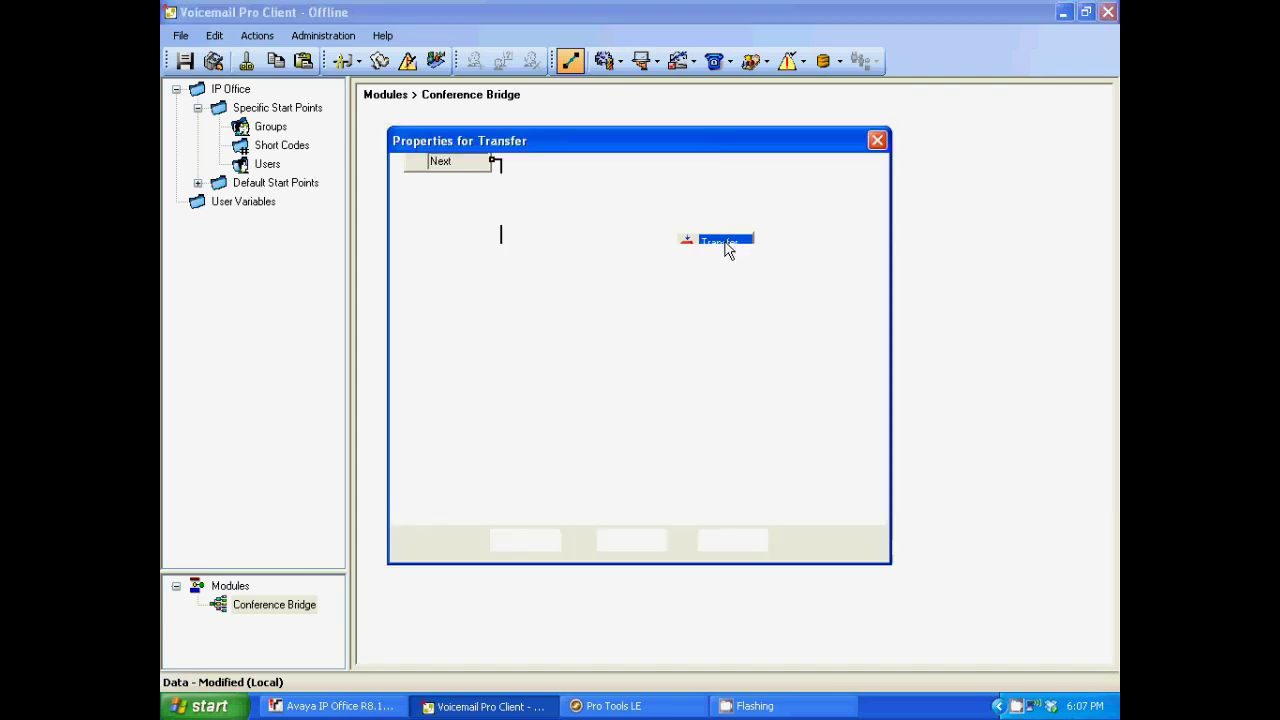
pyautogui.moveTo(528, 234); pyautogui.dragTo(388, 237)
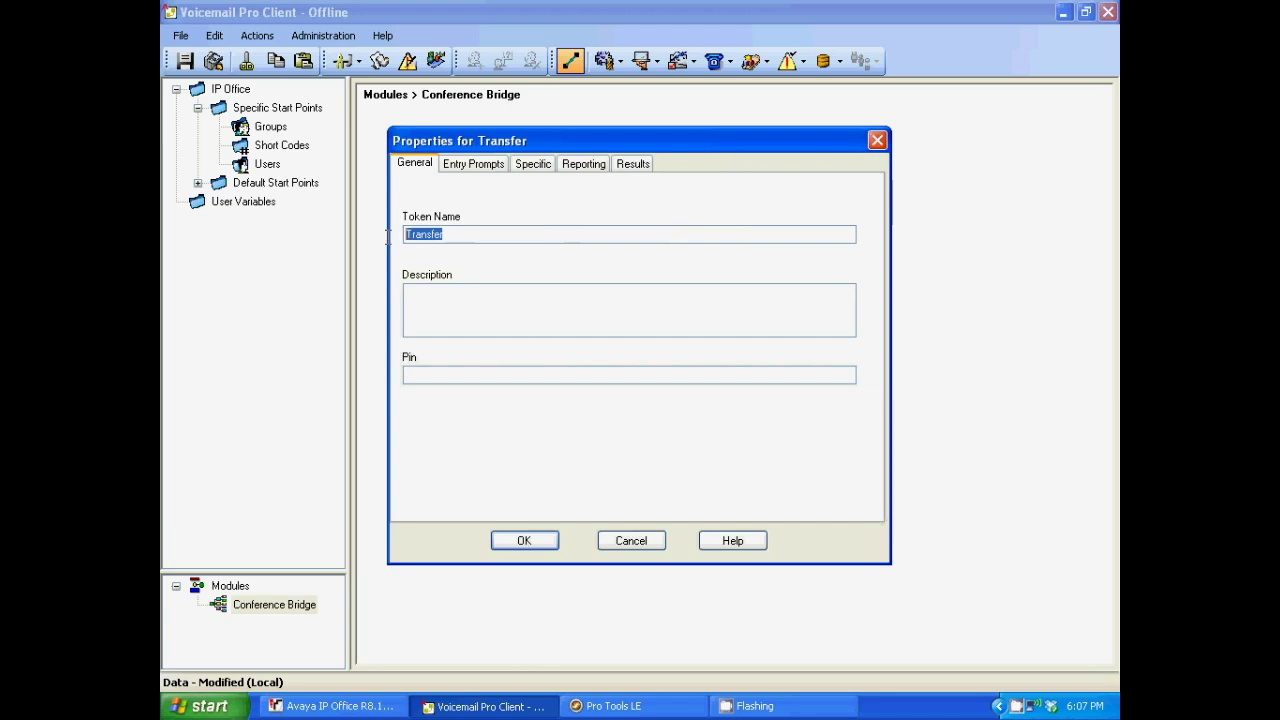
pyautogui.write('Conf')
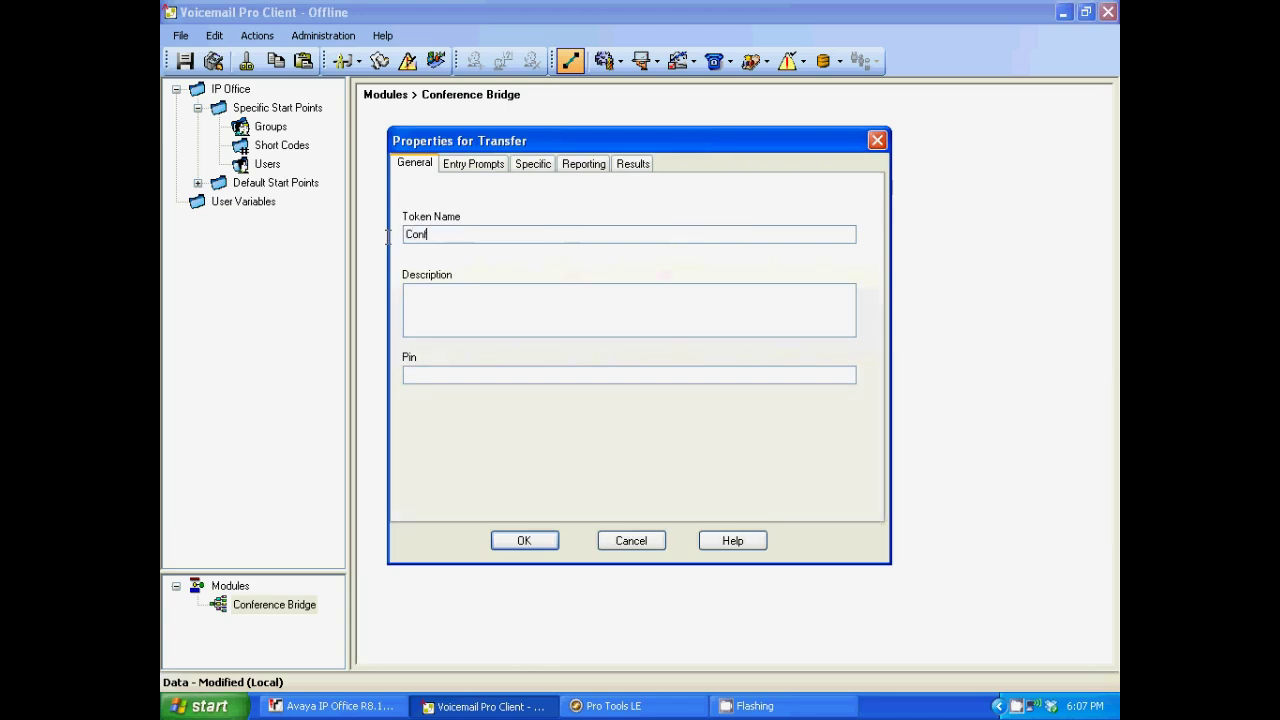
pyautogui.write('erence Bridge')
pyautogui.click(447, 376)
pyautogui.write('1234')
pyautogui.click(534, 168)
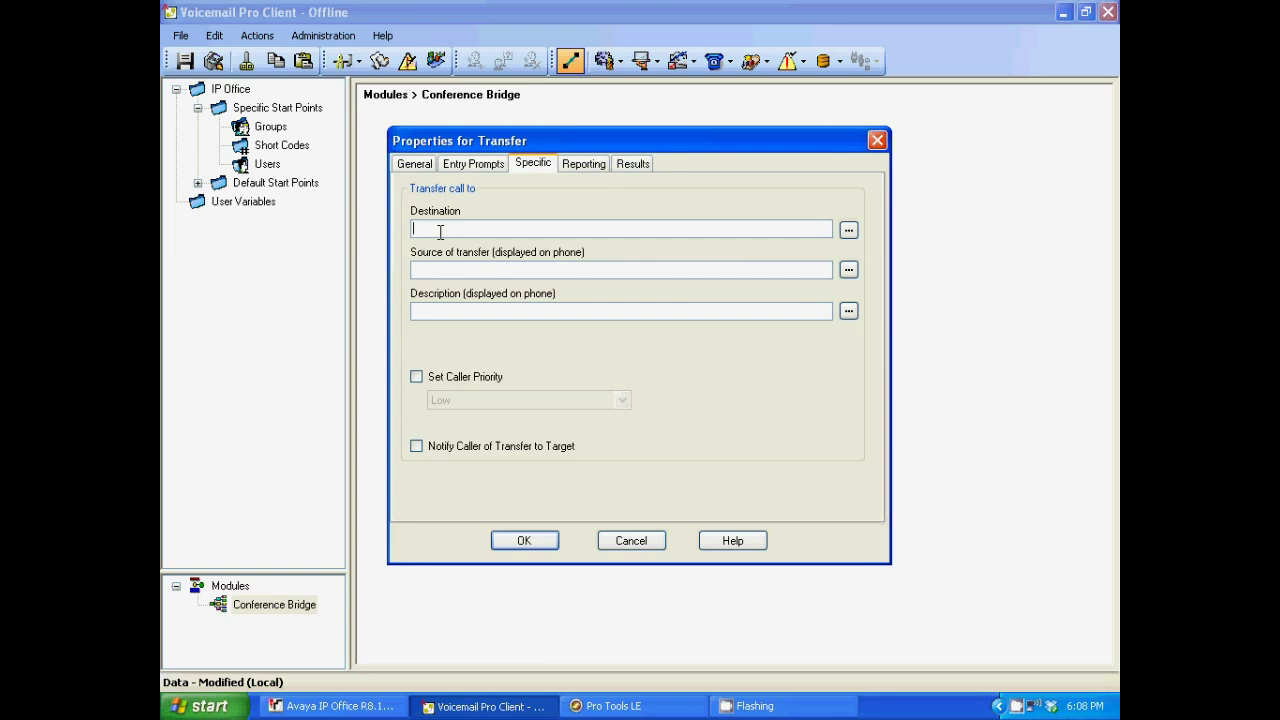
pyautogui.write('776')
pyautogui.click(526, 541)
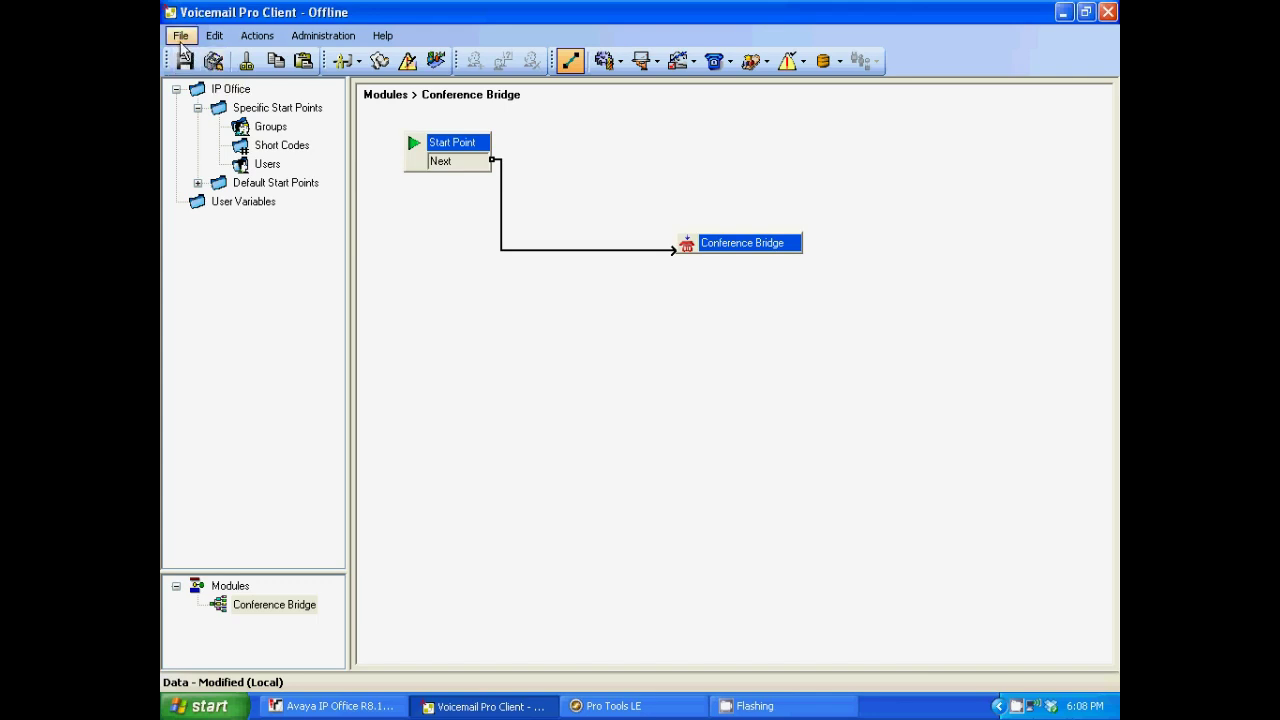
# Bring up the Voicemail Pro File menu, then return to IP Office Manager.
pyautogui.click(181, 36)
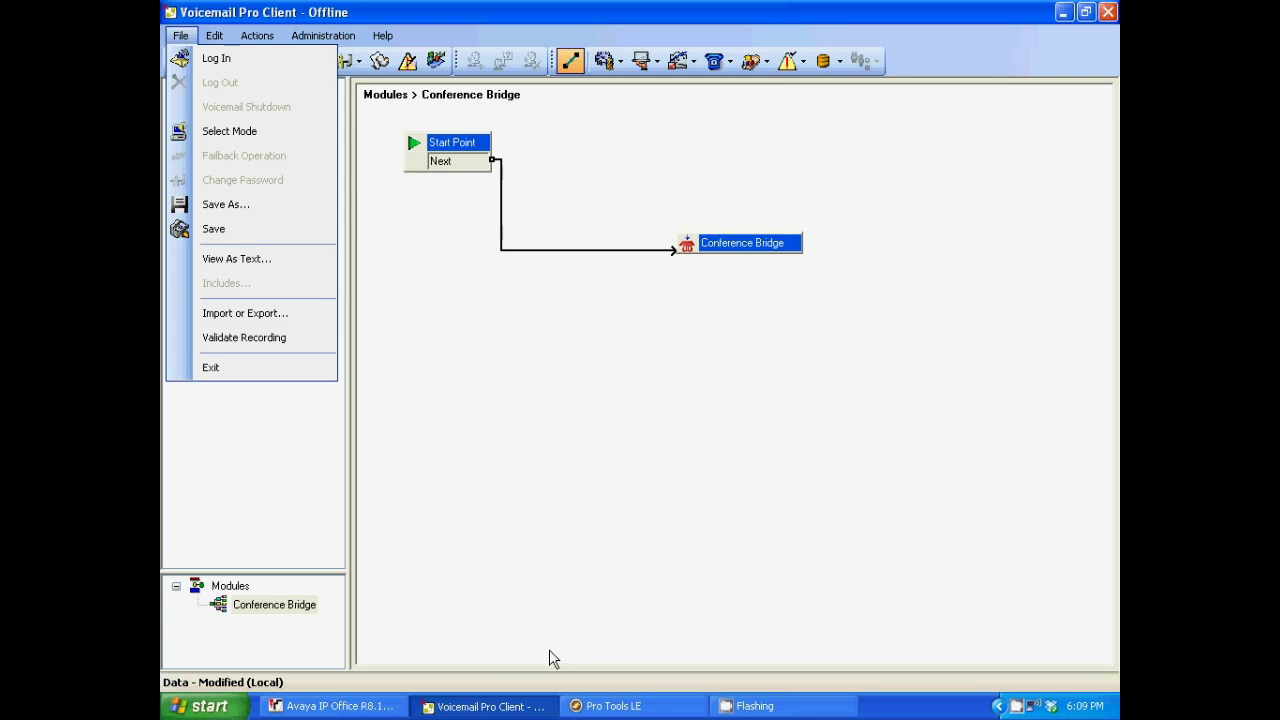
pyautogui.click(330, 706)
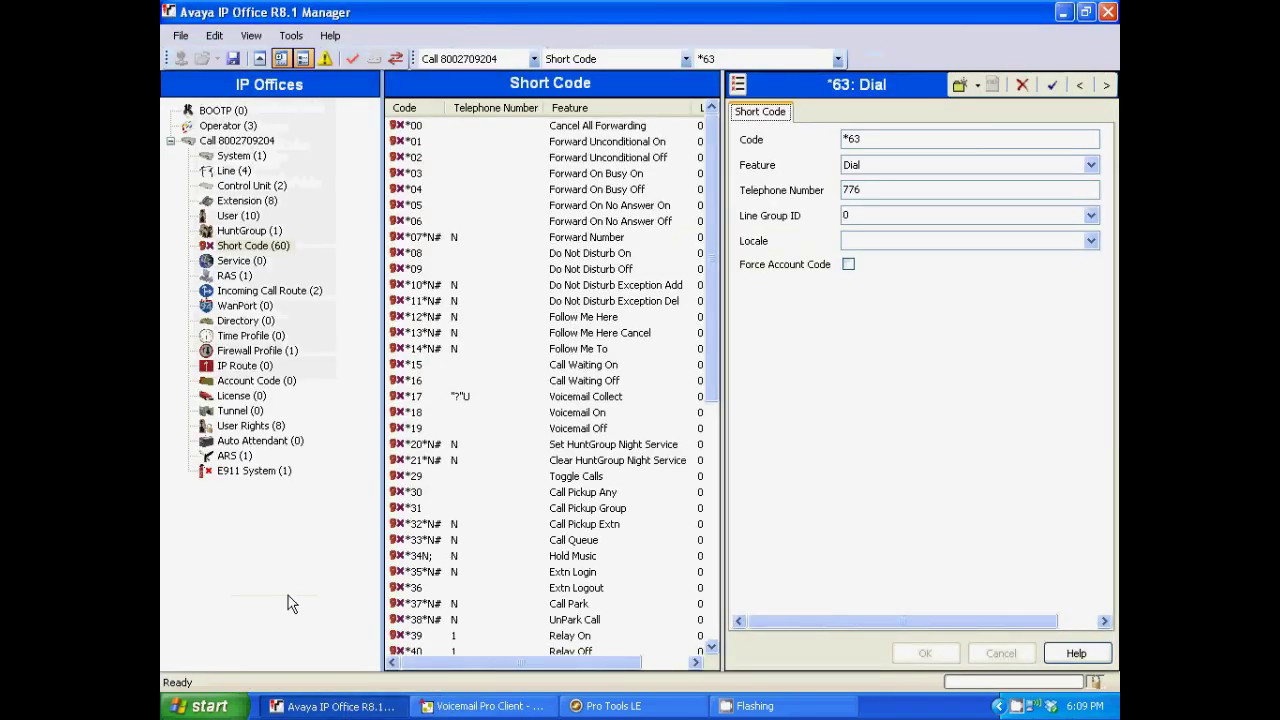
# Set the first incoming call route's default destination to *63.
pyautogui.click(252, 291)
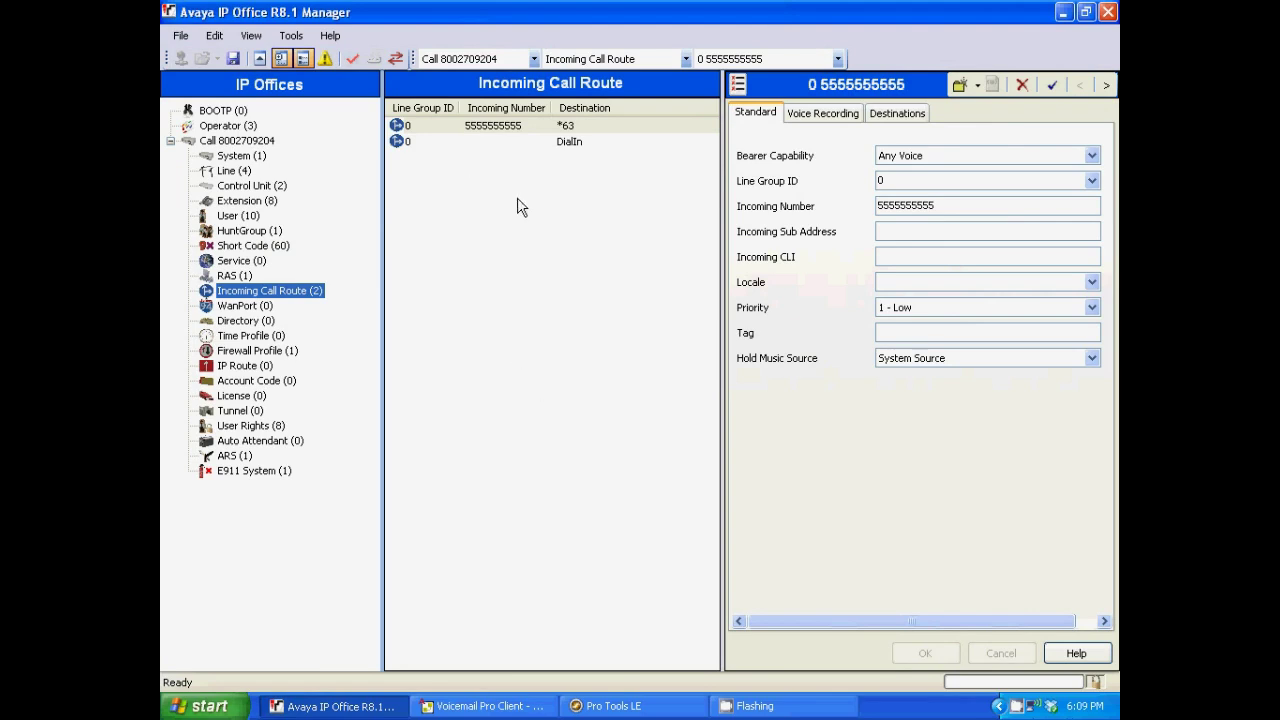
pyautogui.click(500, 130)
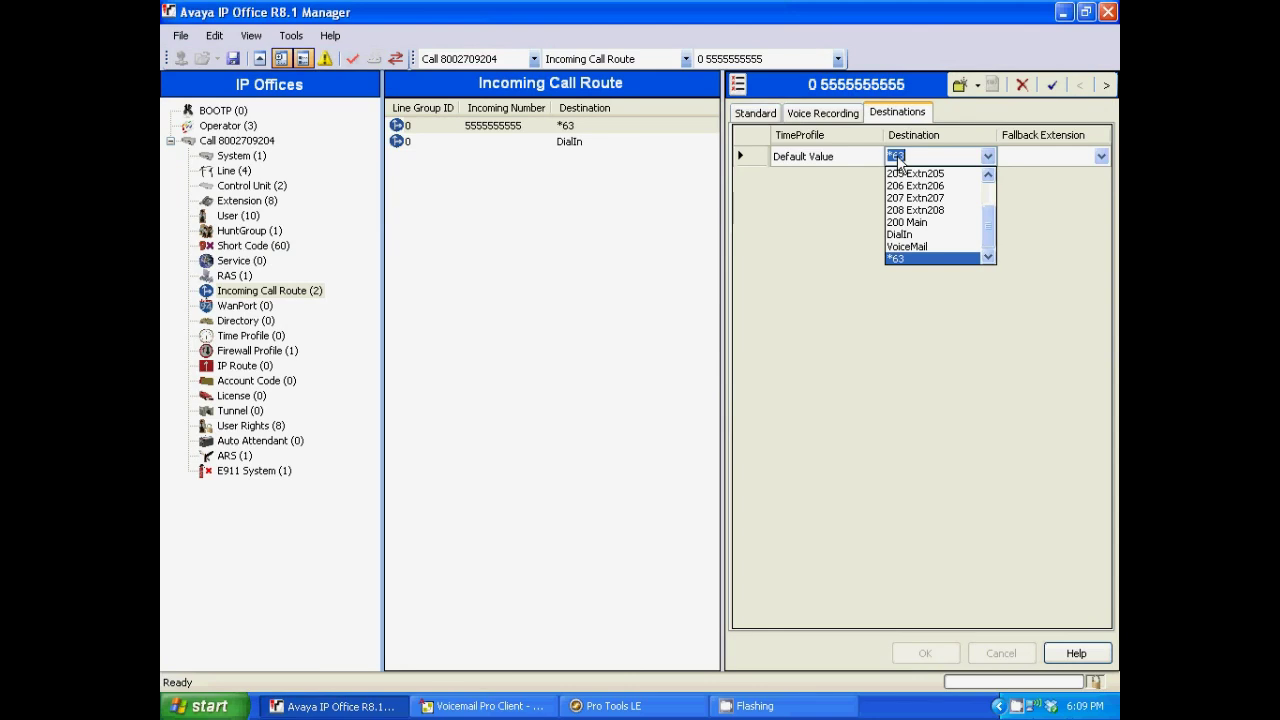
pyautogui.write('*')
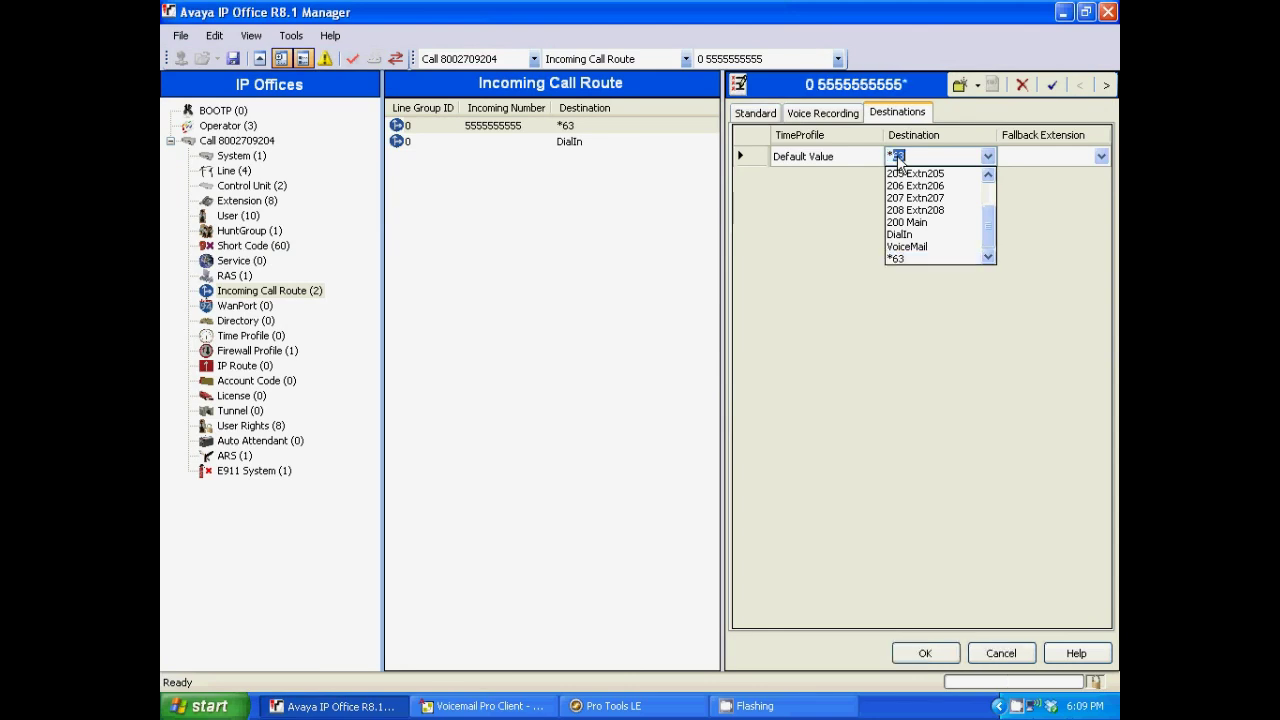
pyautogui.write('63')
pyautogui.click(923, 641)
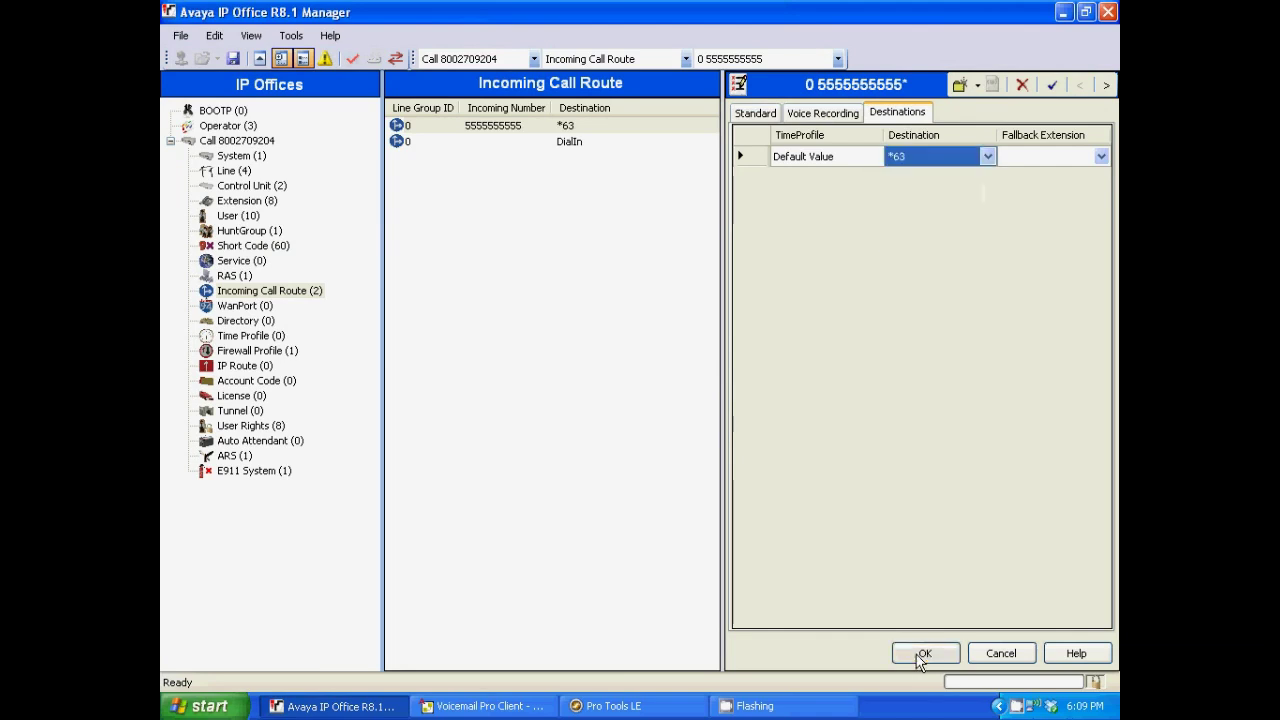
pyautogui.click(922, 655)
pyautogui.click(181, 38)
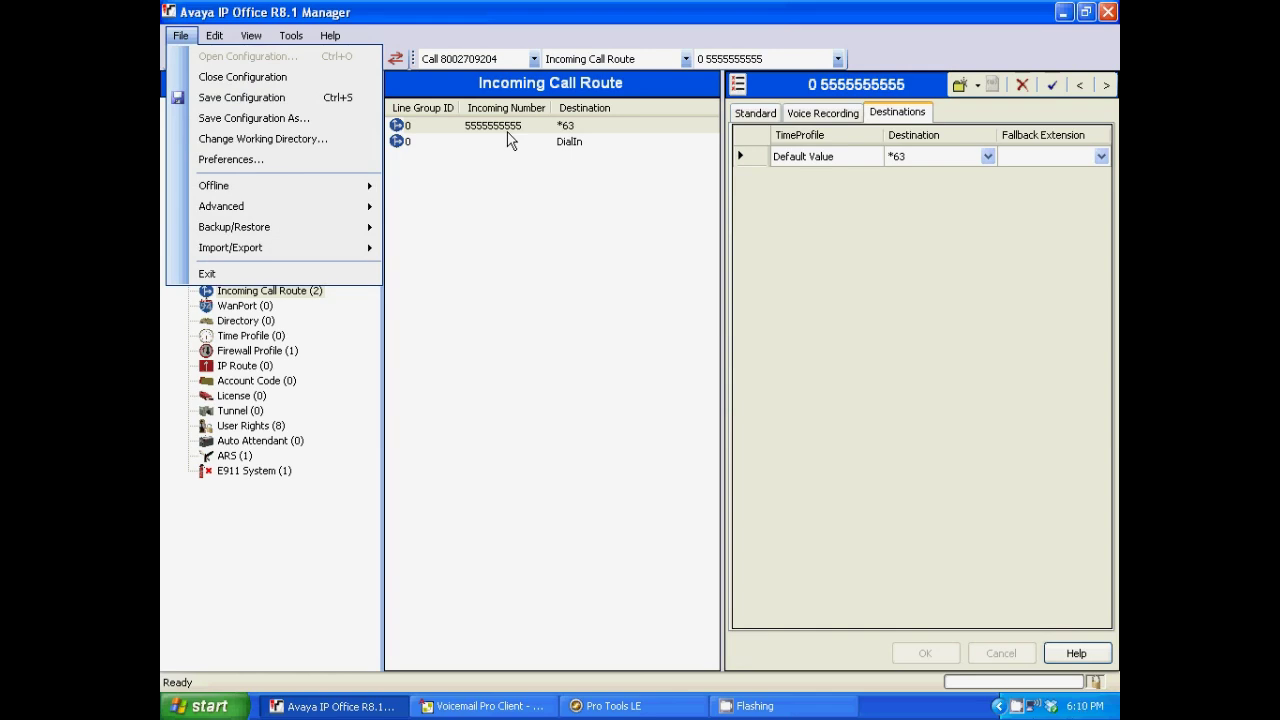
# Dismiss the File menu, leaving the *63 call route showing.
pyautogui.click(416, 30)
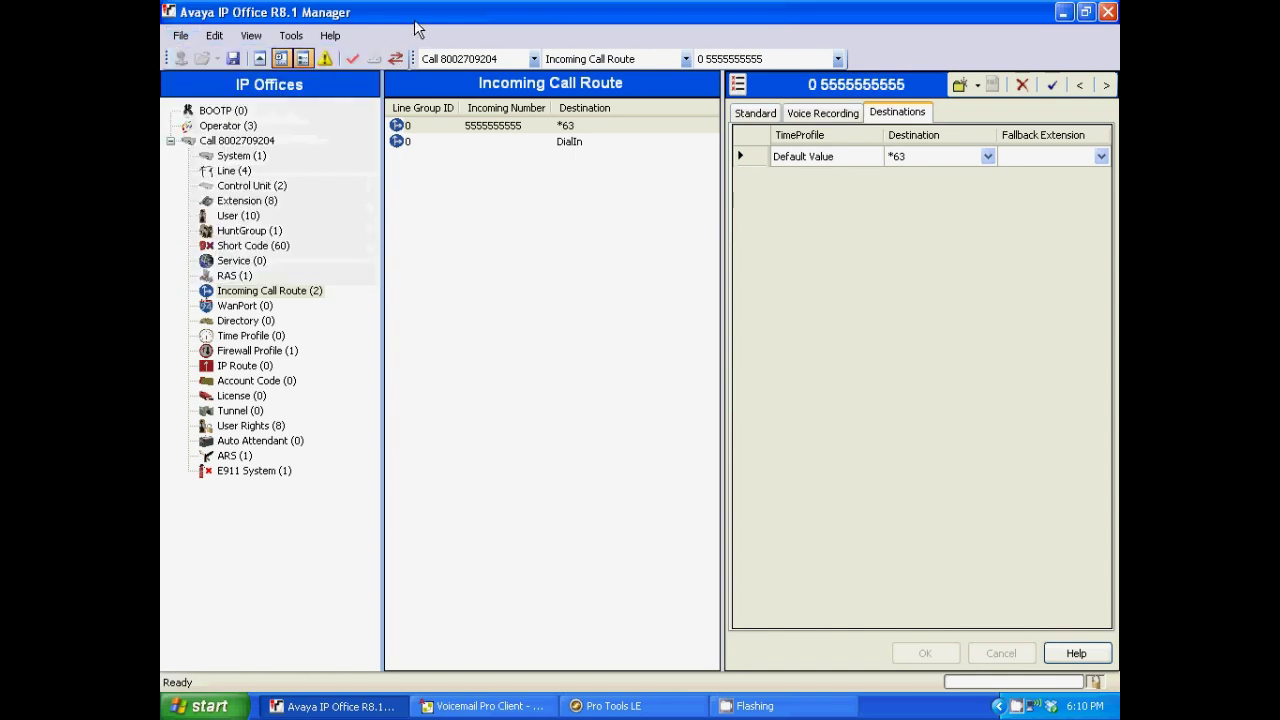